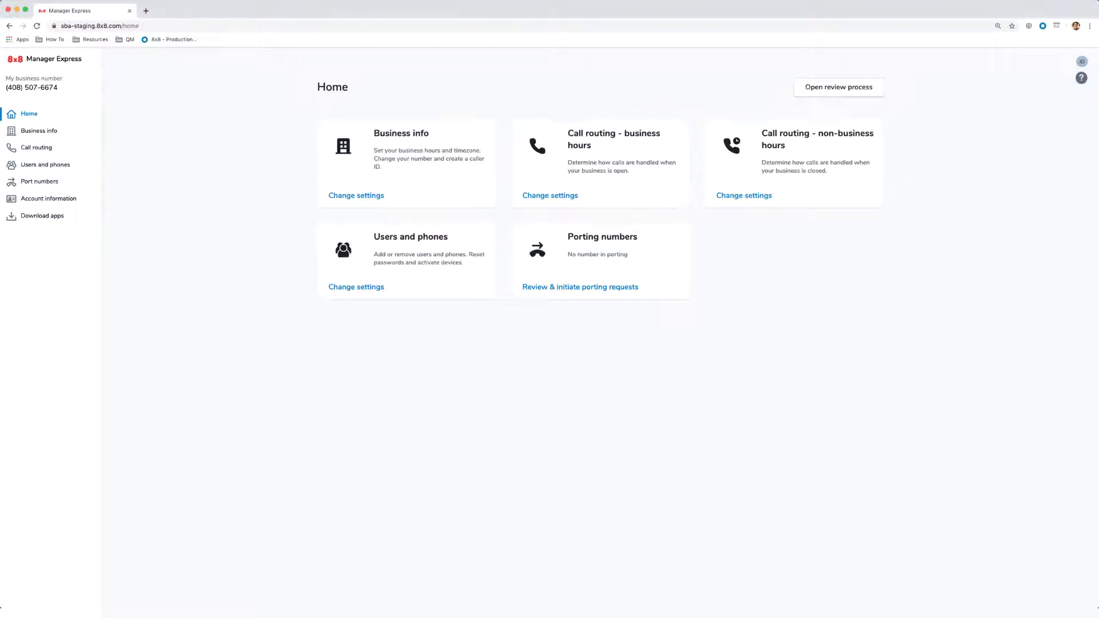
Step: Open the open-hours Configure call routing page from the Call routing - business hours card
left_click(559, 197)
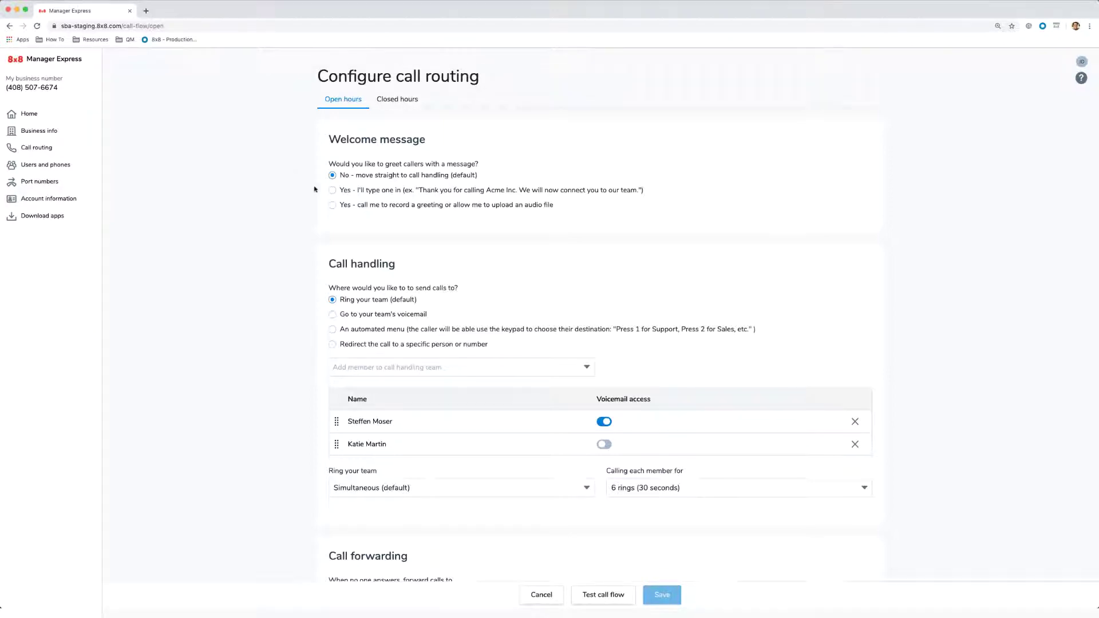
Step: Set the open-hours welcome message to the typed greeting 'Thank you for calling. We will now connect you to our team.'
left_click(332, 191)
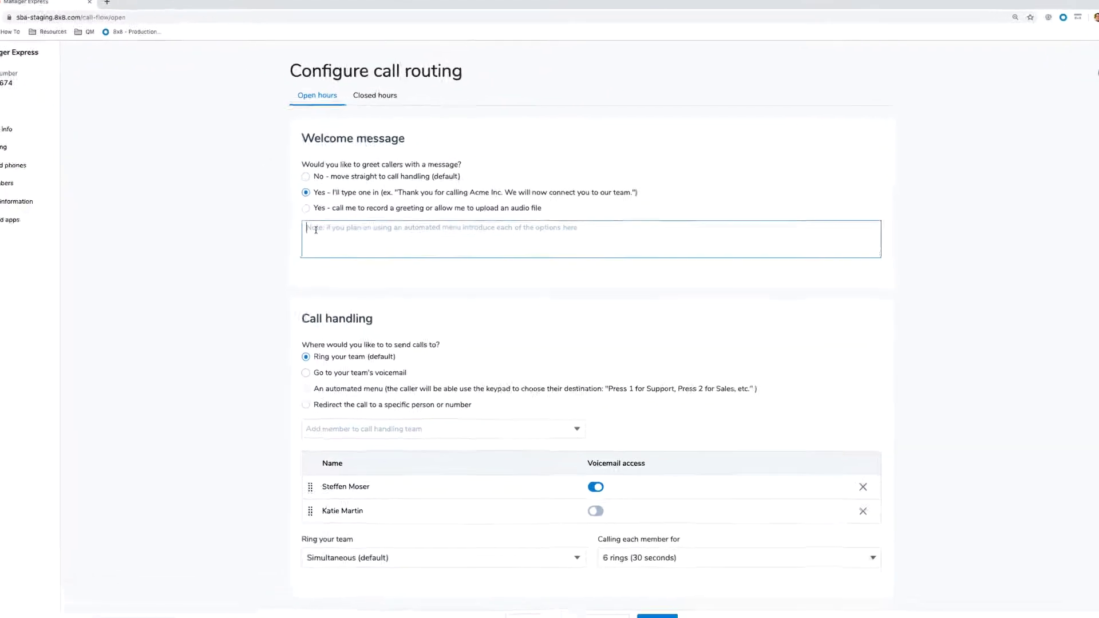
left_click(341, 225)
type("Thank you for calling. We will now connect yo")
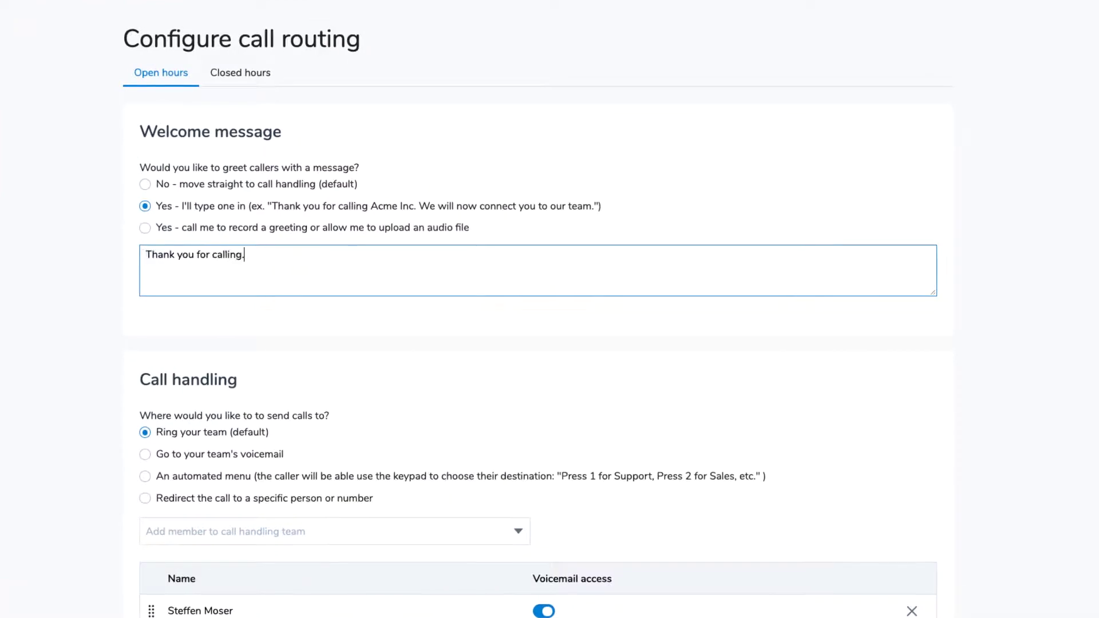
type("u to our team.")
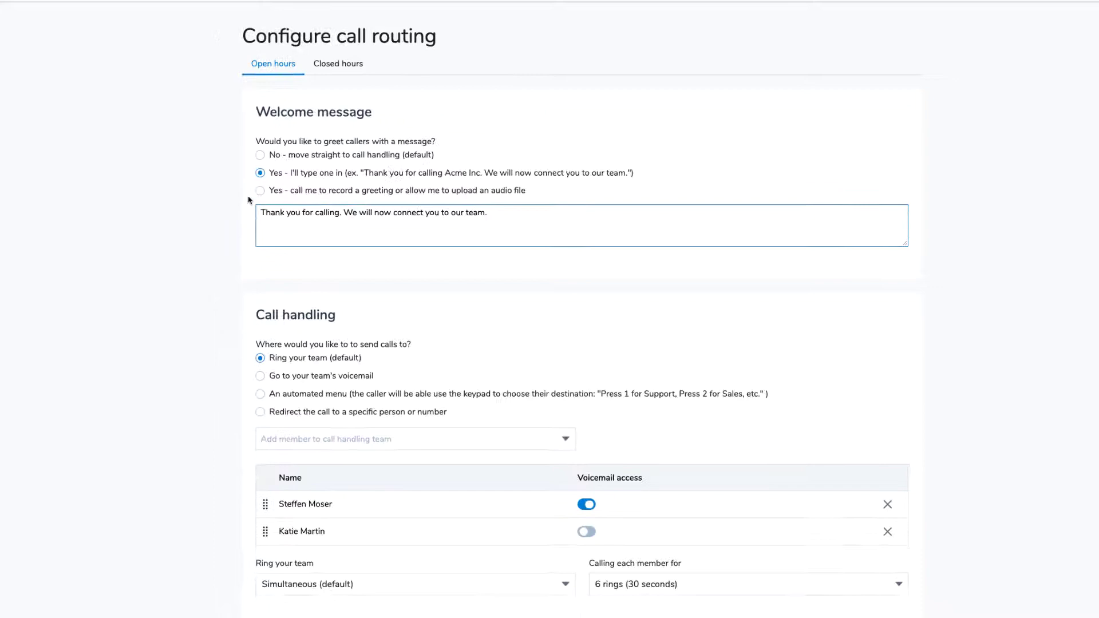
Step: Try the record option by requesting a callback to the saved phone number
left_click(260, 191)
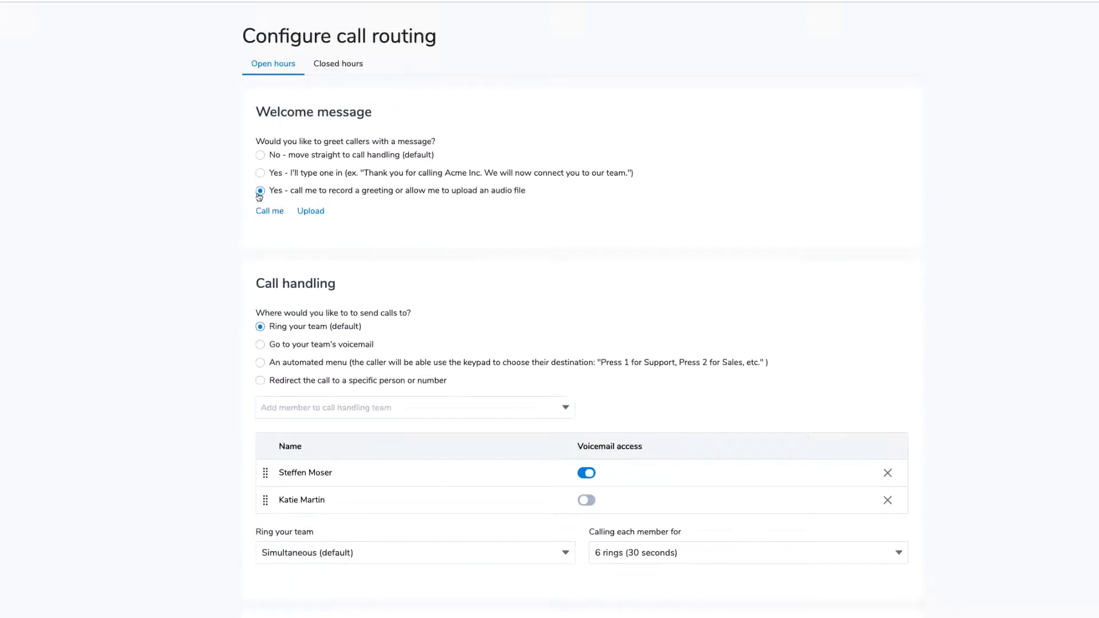
left_click(270, 212)
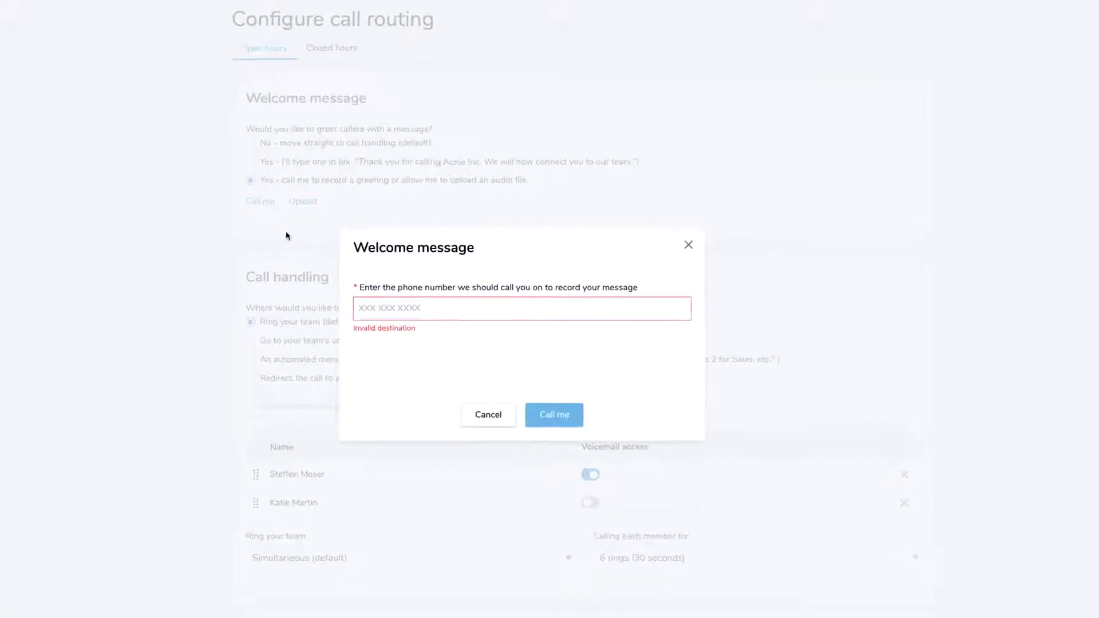
left_click(377, 312)
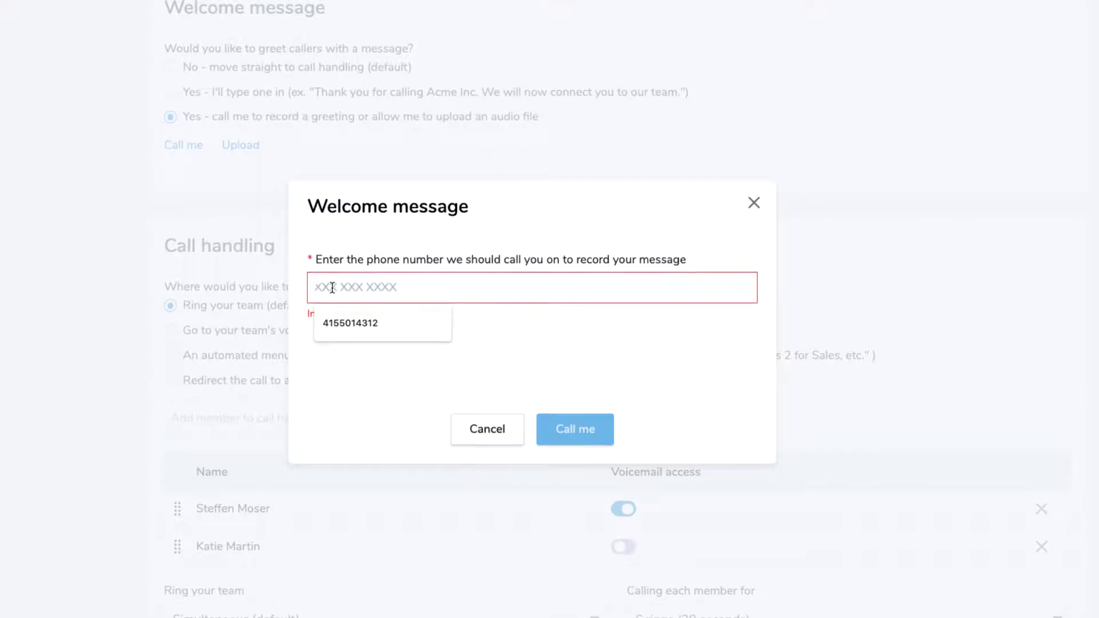
left_click(358, 320)
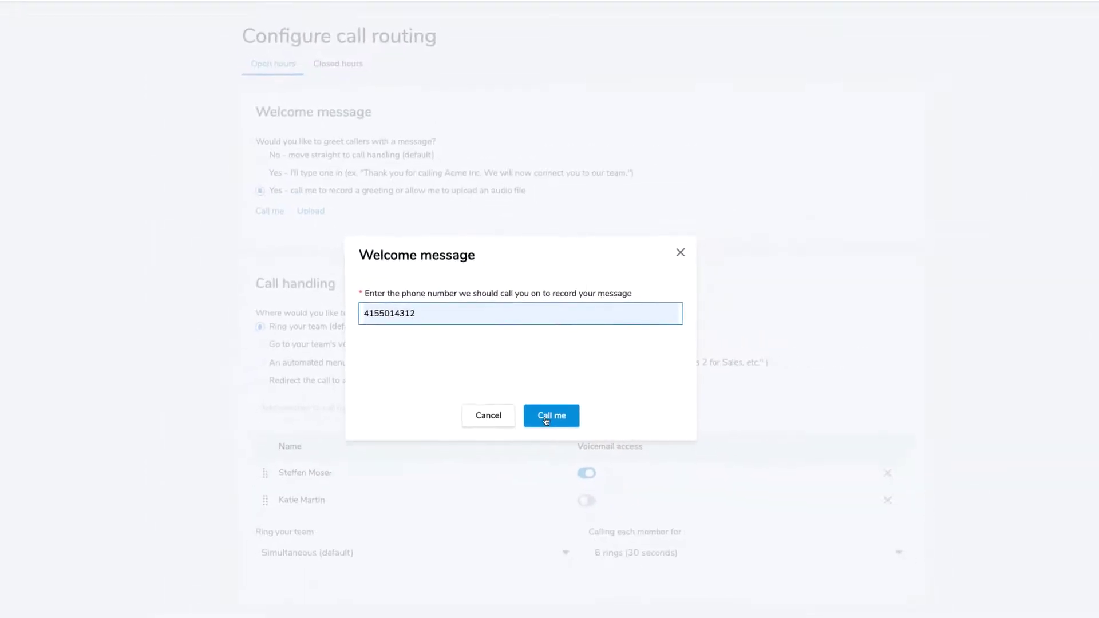
left_click(554, 426)
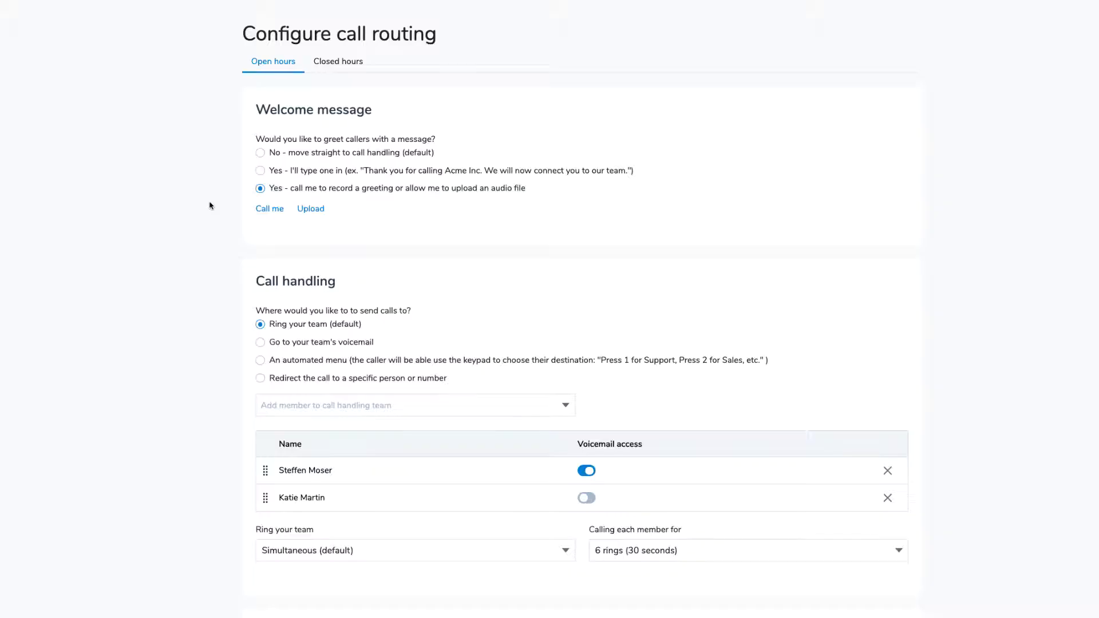
Step: Try uploading an audio greeting, cancel it, and choose 'No - move straight to call handling'
left_click(309, 211)
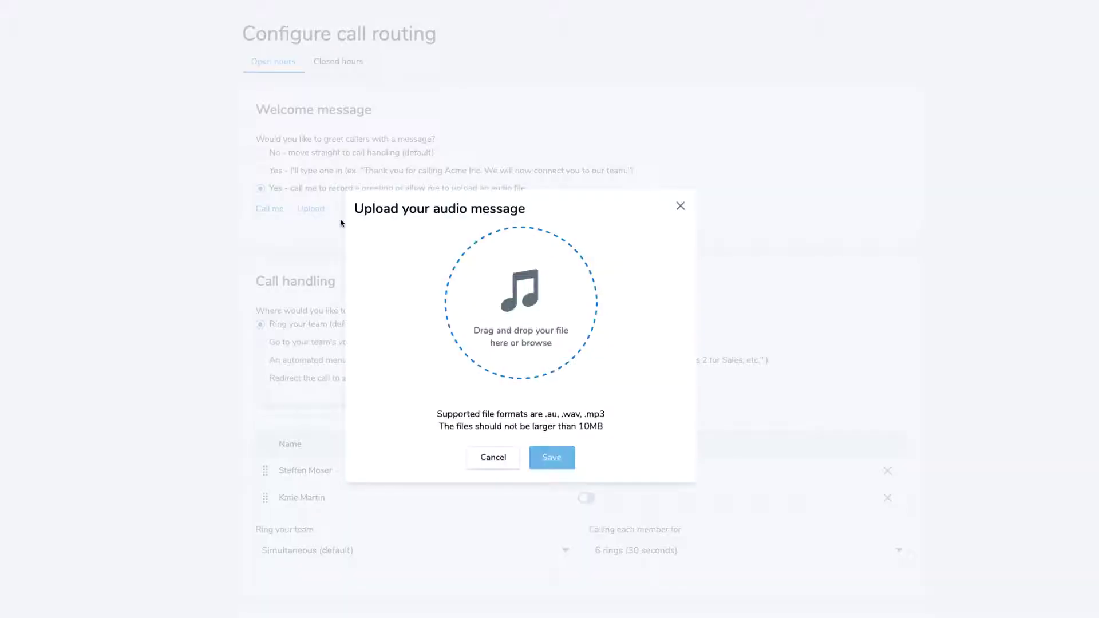
left_click(518, 298)
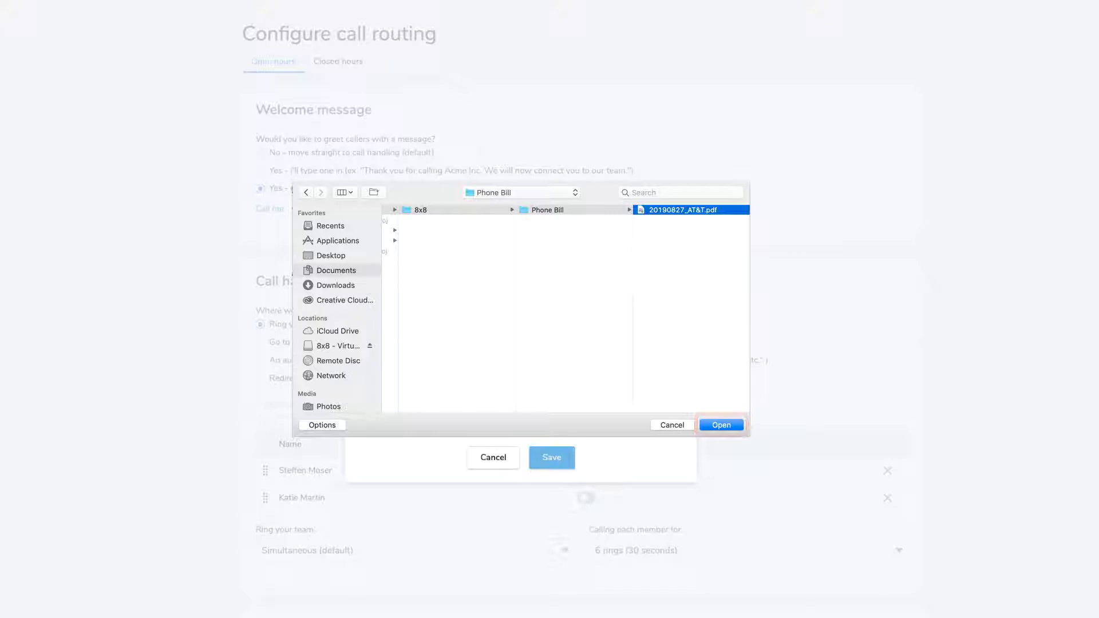
key("Return")
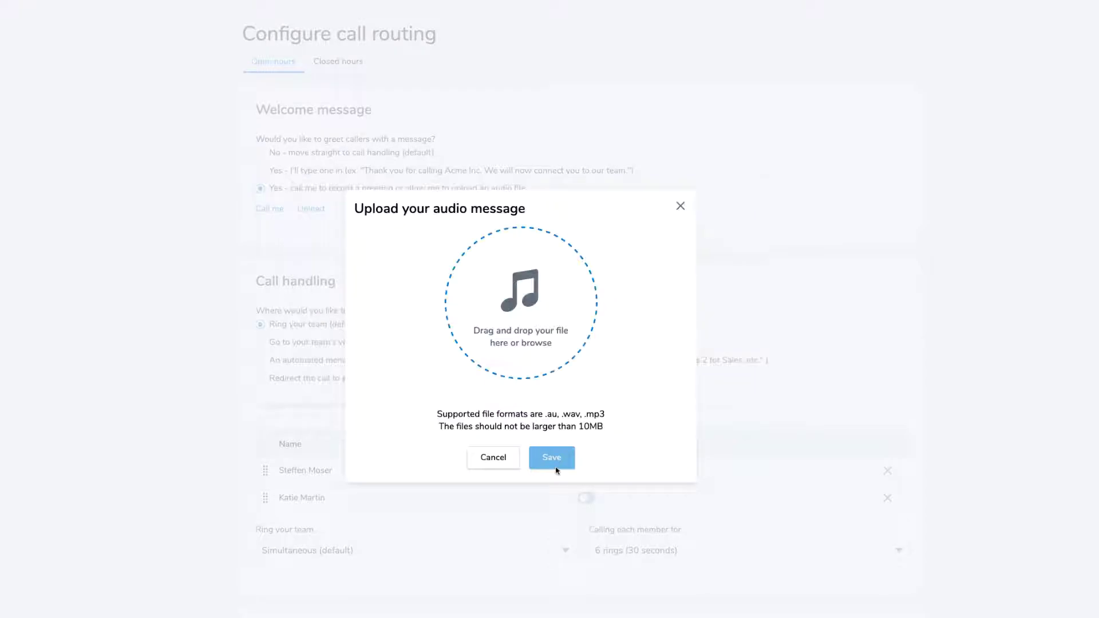
left_click(680, 207)
left_click(260, 153)
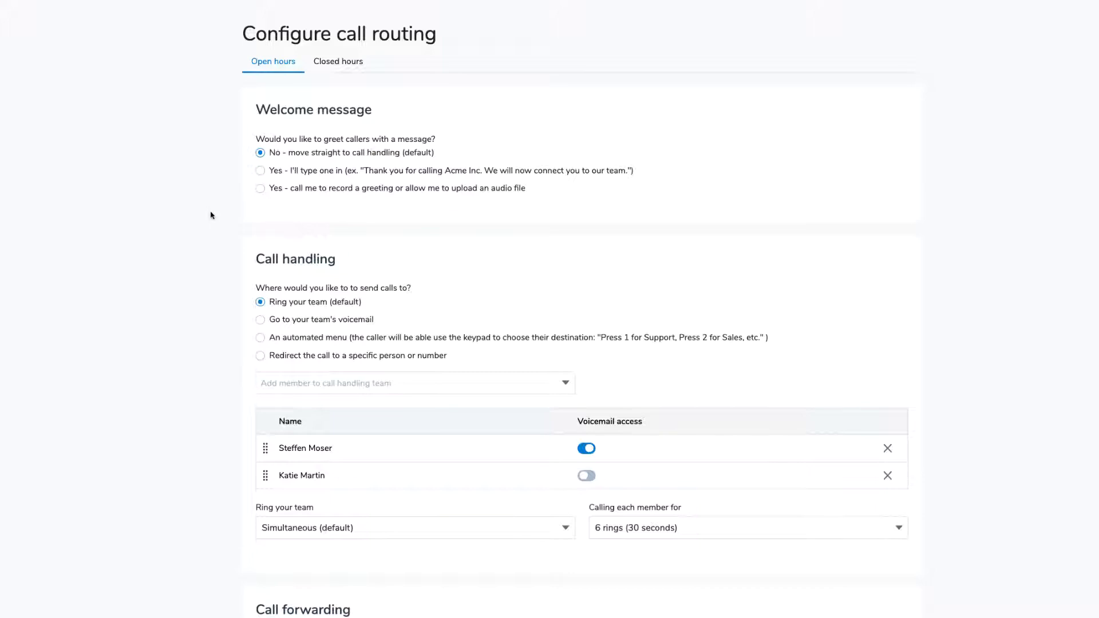
Step: Check the Add member list, then show the Simultaneous, Sequential and Round robin ringing options
scroll(211, 216, "down", 5)
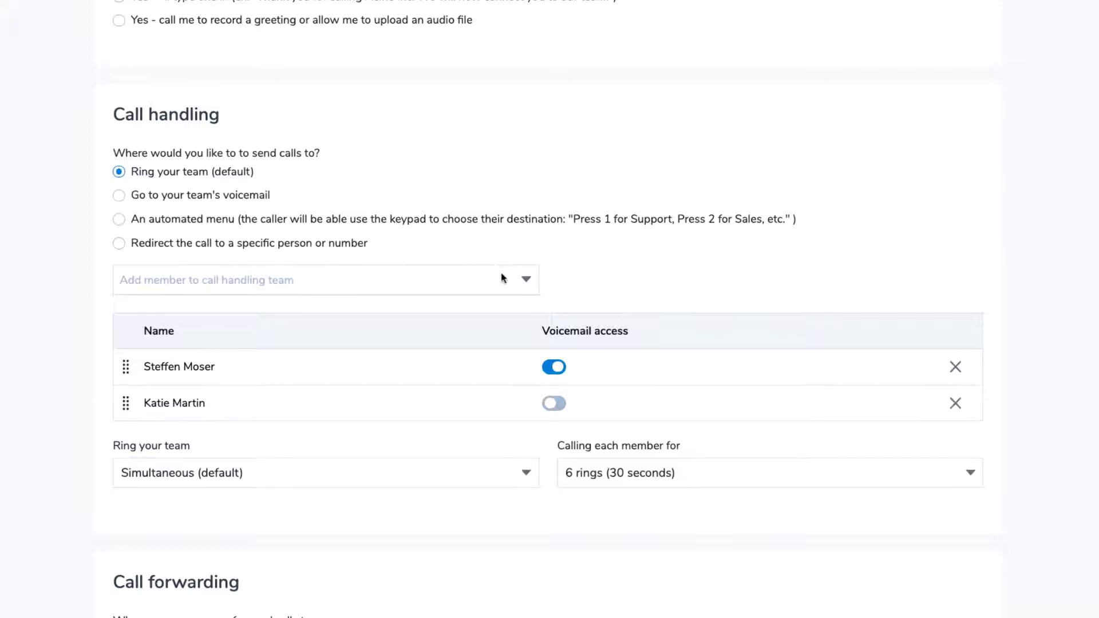
left_click(516, 283)
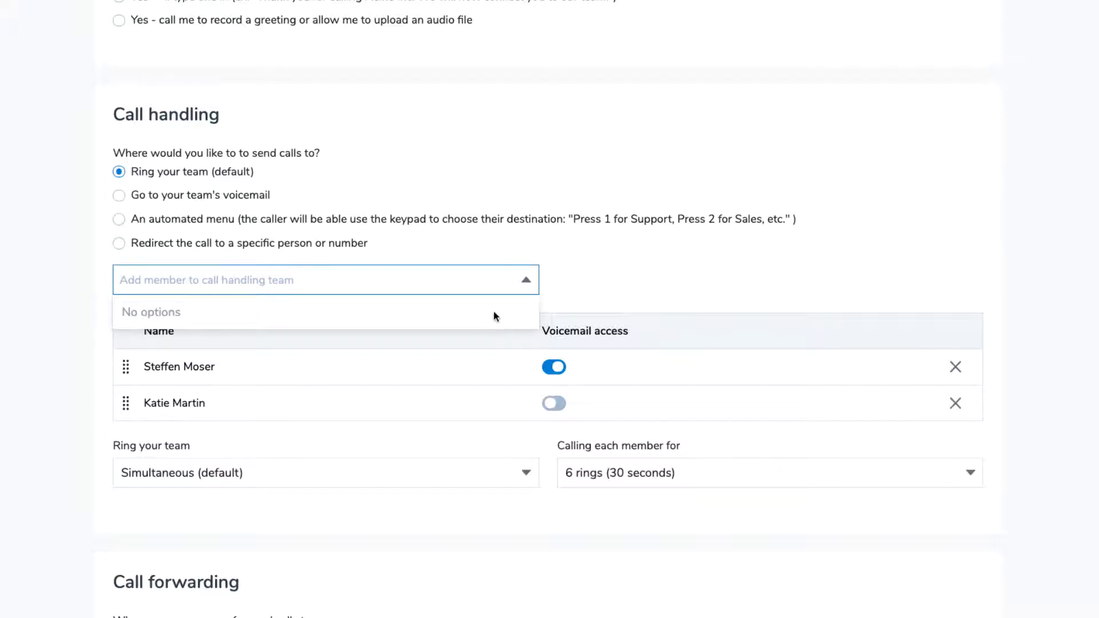
left_click(525, 282)
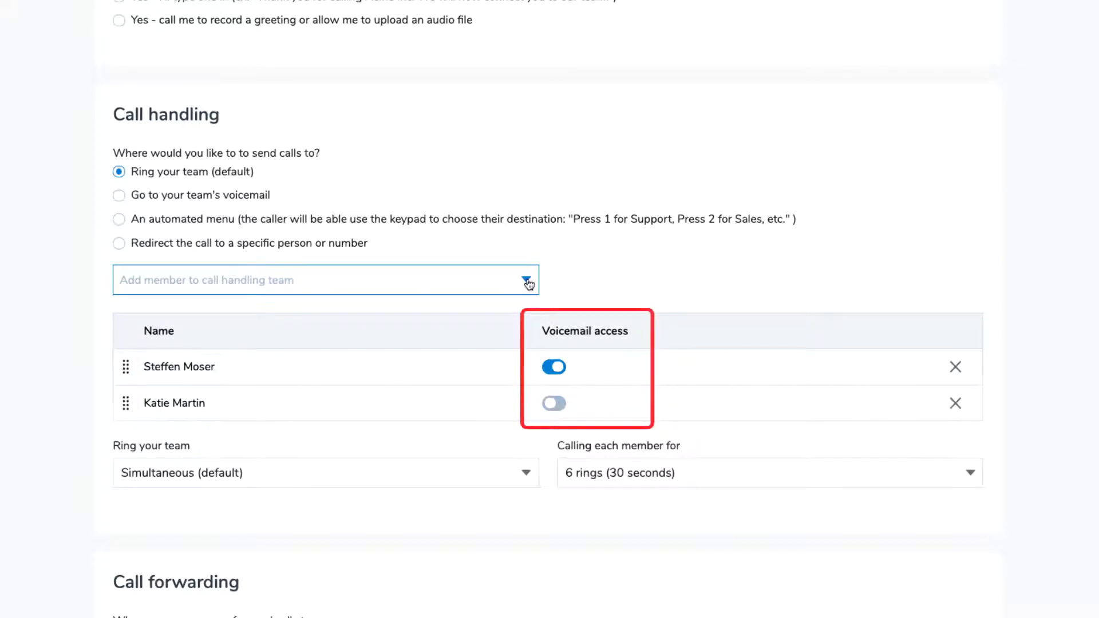
left_click(526, 475)
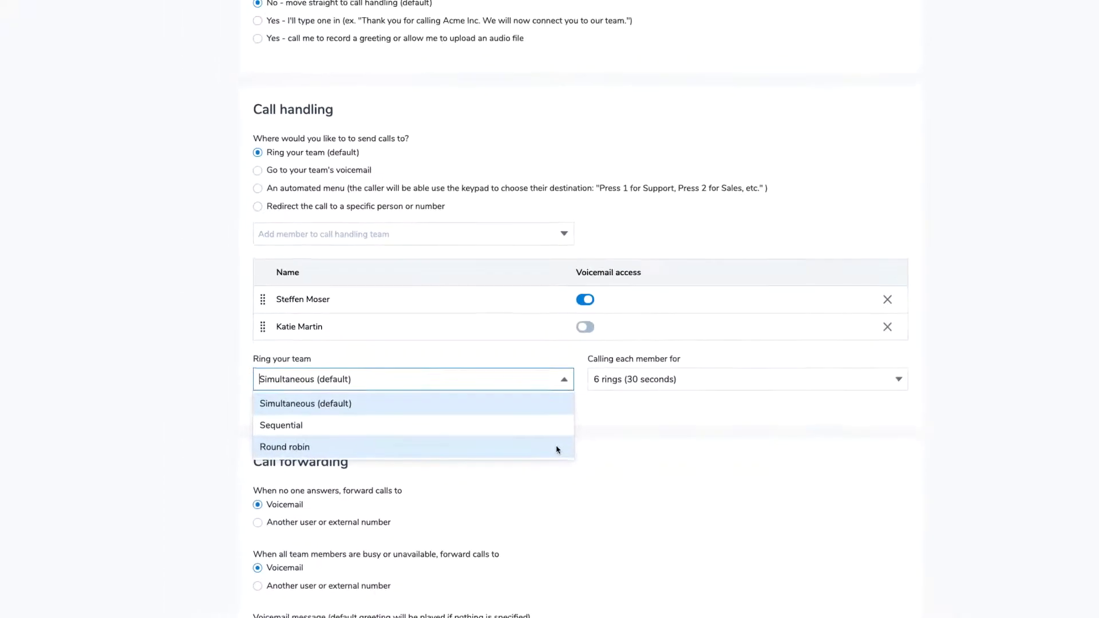
left_click(562, 383)
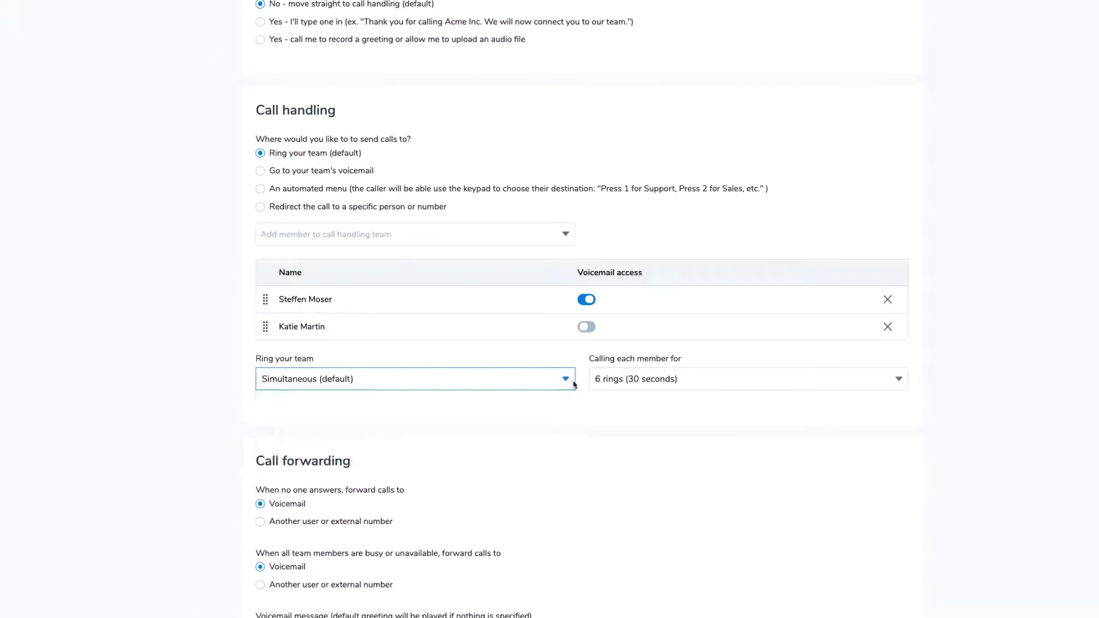
left_click(895, 382)
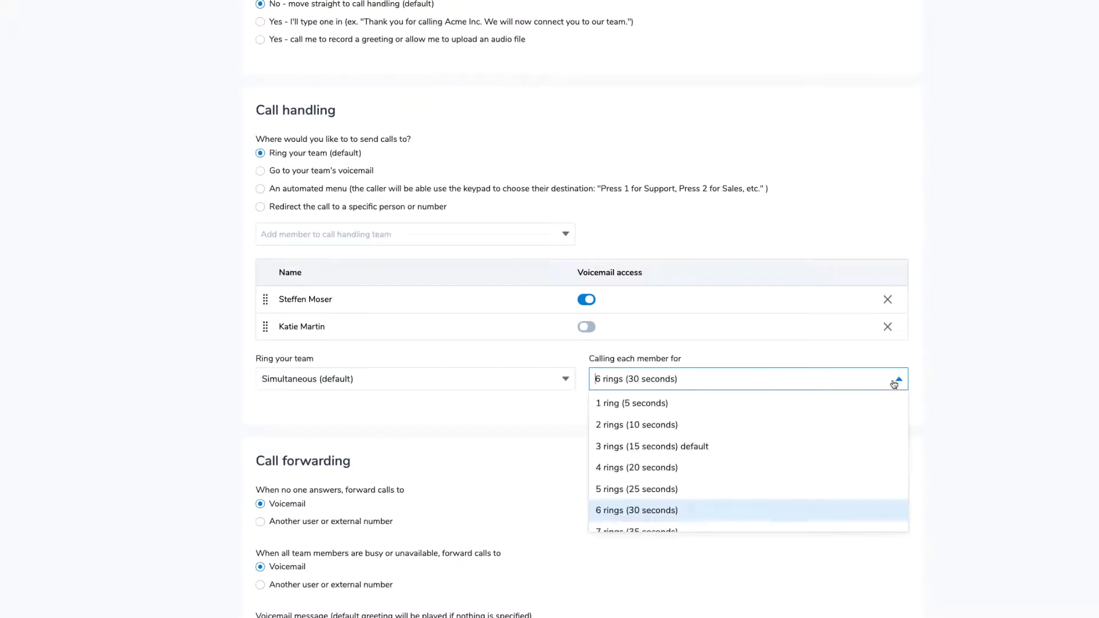
left_click(806, 490)
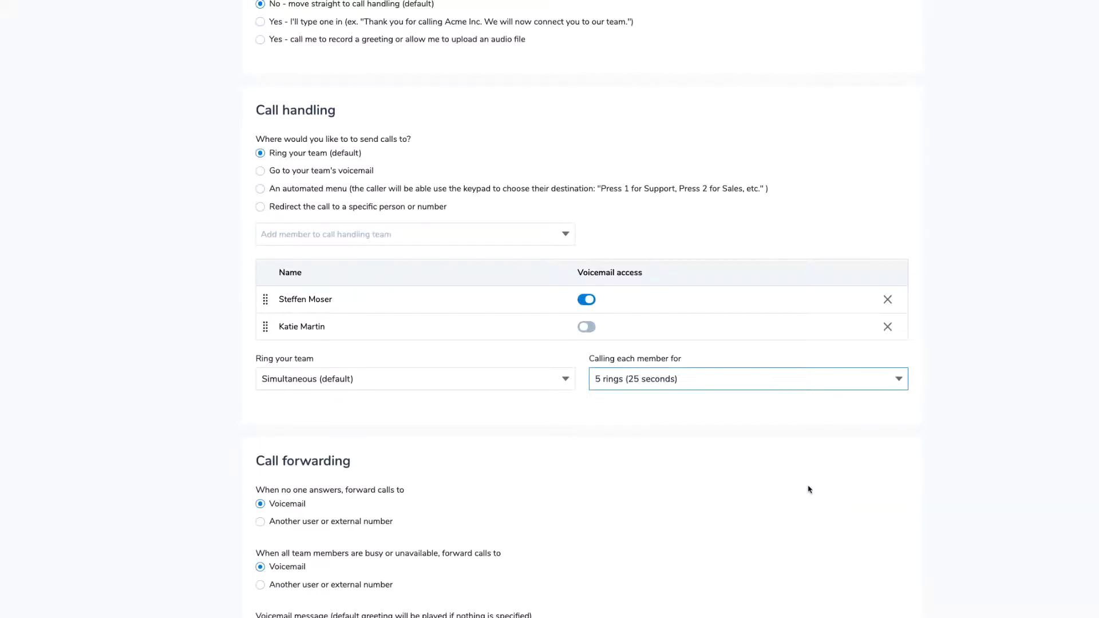
scroll(810, 489, "down", 1)
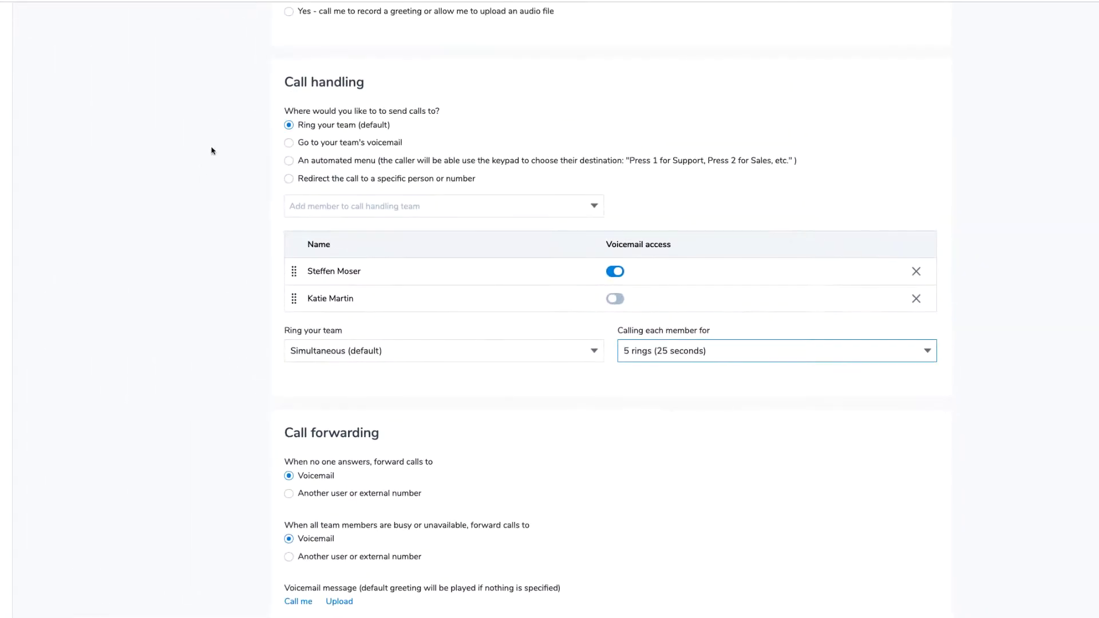
Step: Try team voicemail and a member's voicemail access, then route open-hours calls to an automated menu
left_click(289, 144)
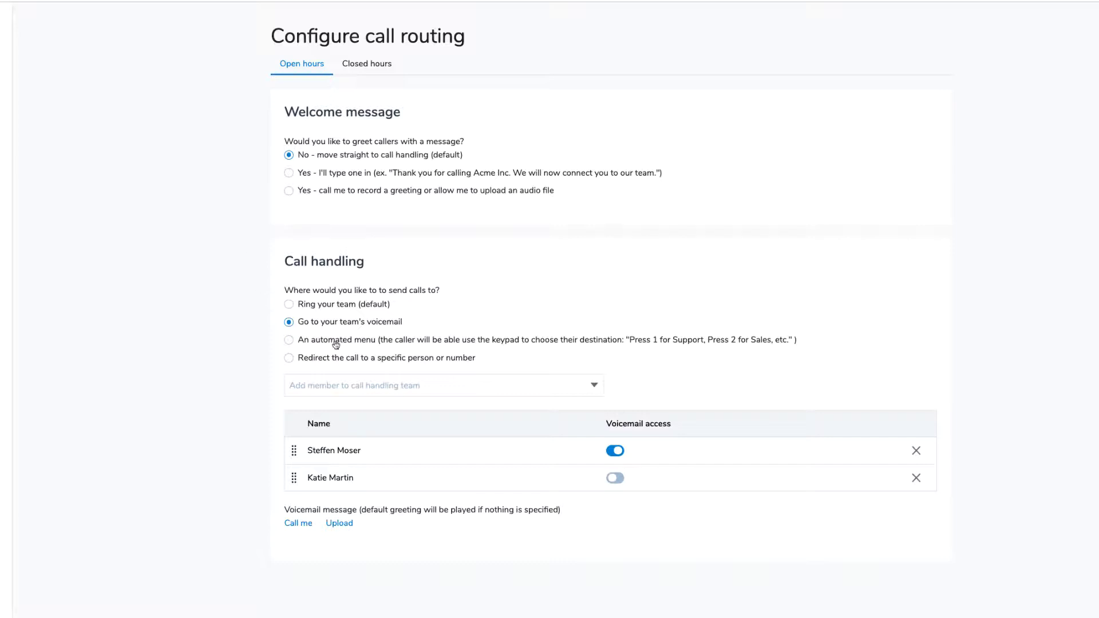
left_click(611, 478)
left_click(610, 479)
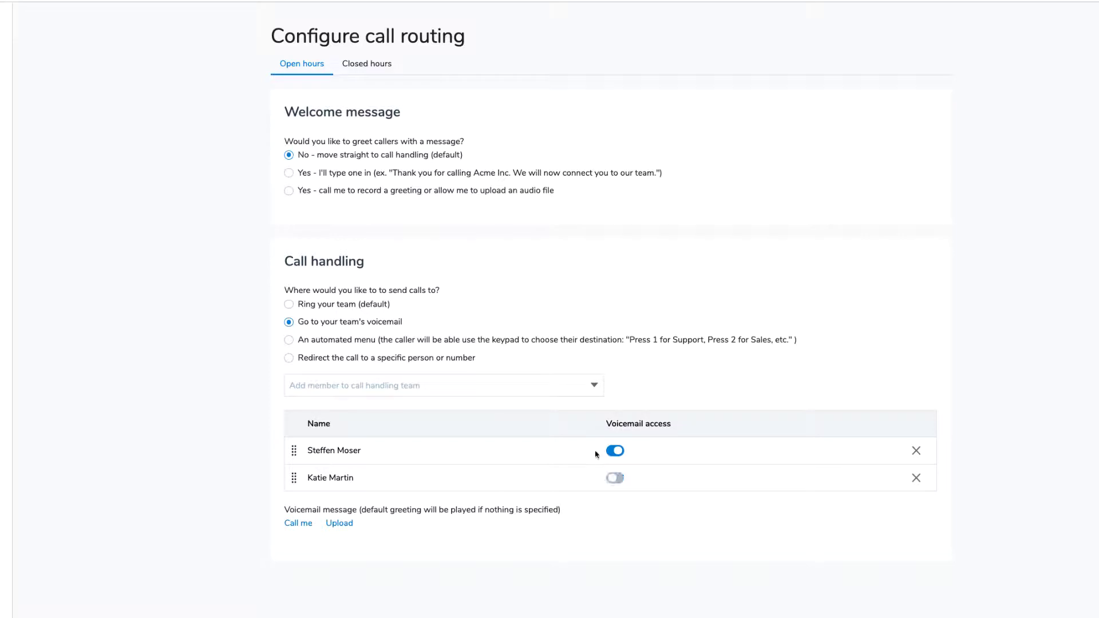
left_click(289, 342)
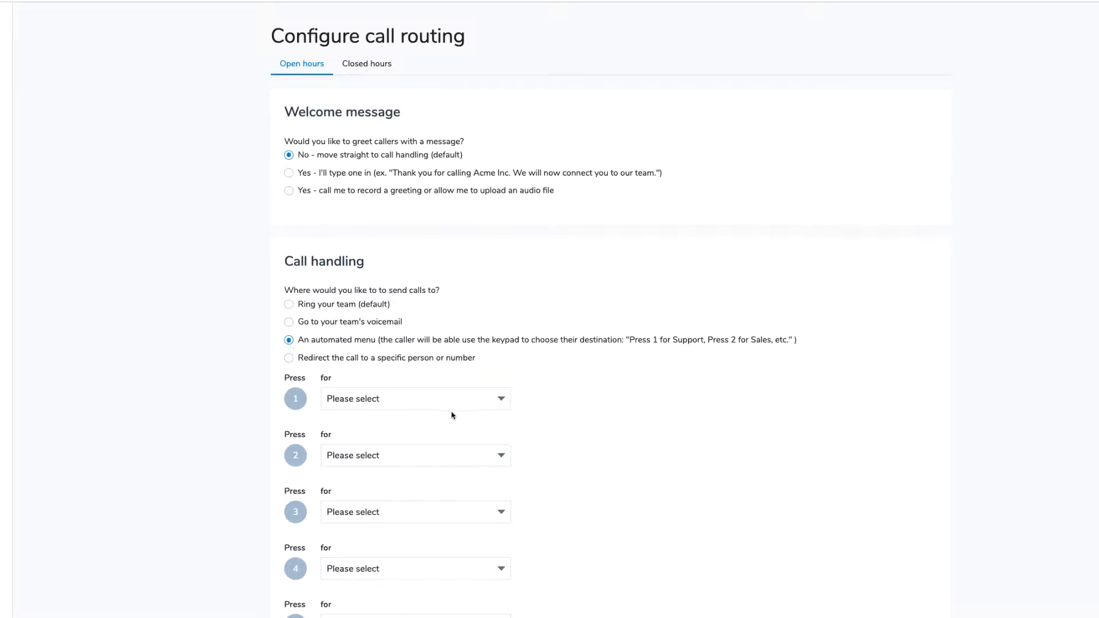
Step: Set menu key 1 to transfer to the first user, key 2 to the other member, key 3 to Repeat message
left_click(496, 406)
left_click(480, 444)
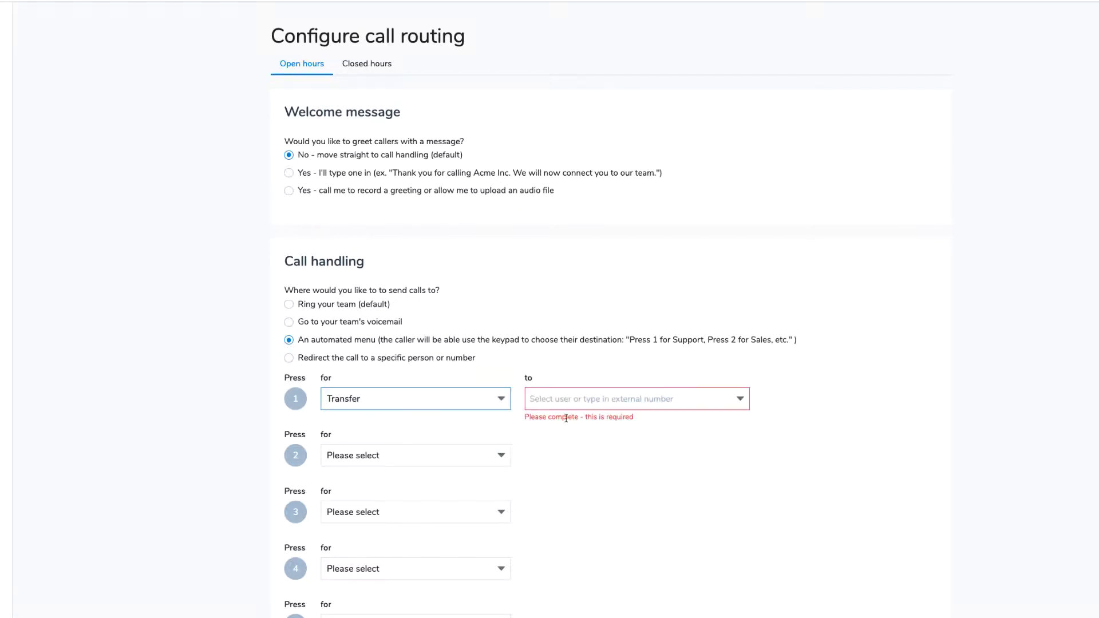
left_click(639, 403)
left_click(632, 421)
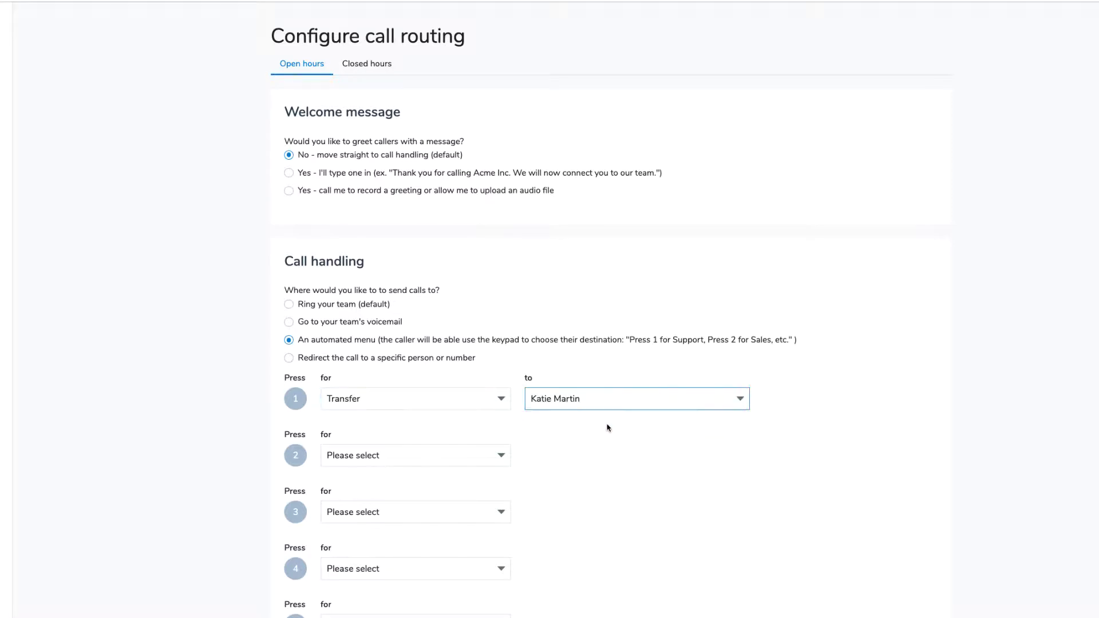
left_click(470, 457)
left_click(456, 500)
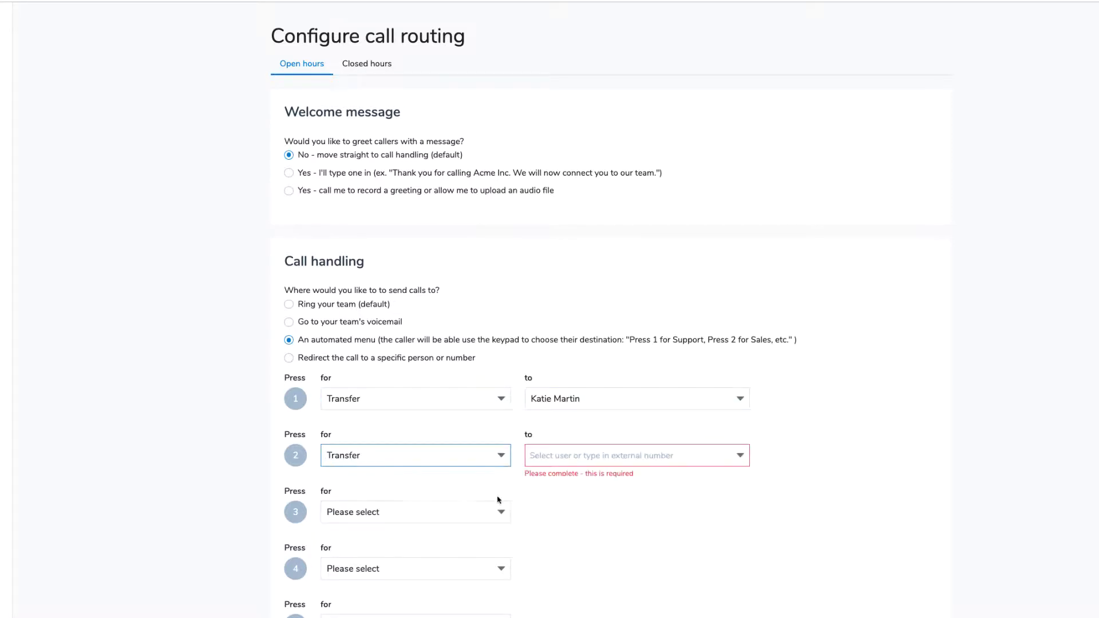
left_click(741, 461)
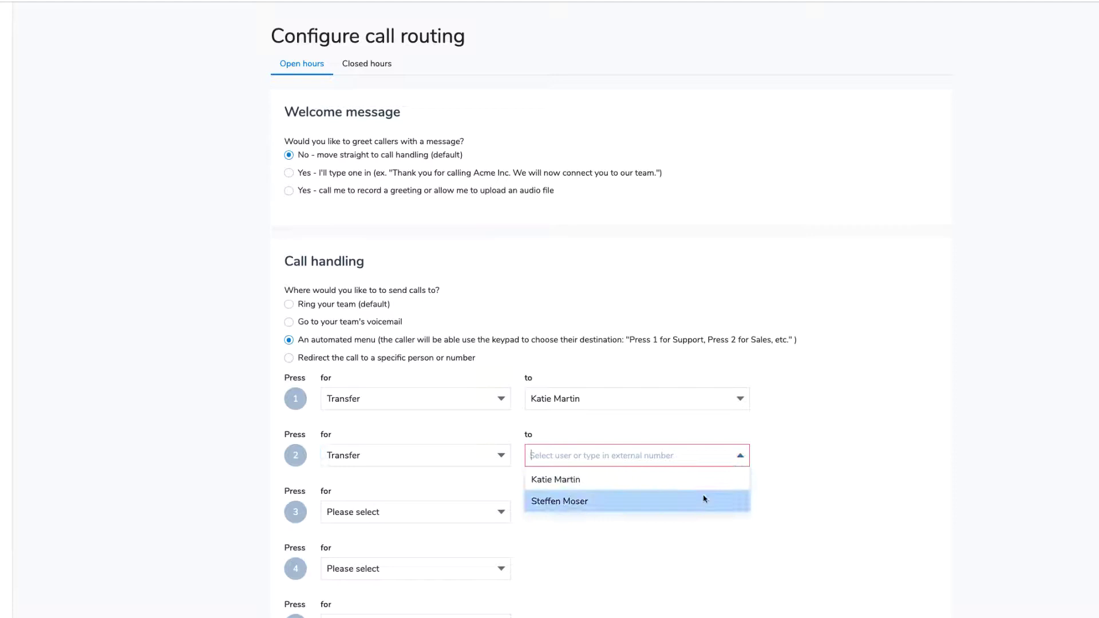
left_click(704, 498)
left_click(494, 514)
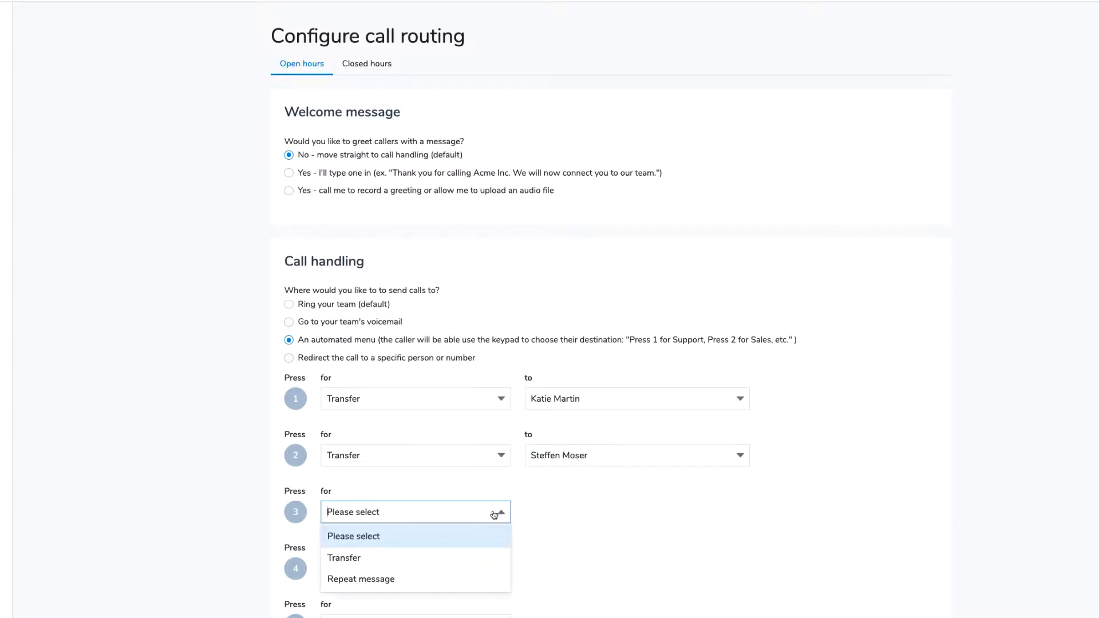
left_click(475, 578)
scroll(945, 406, "down", 10)
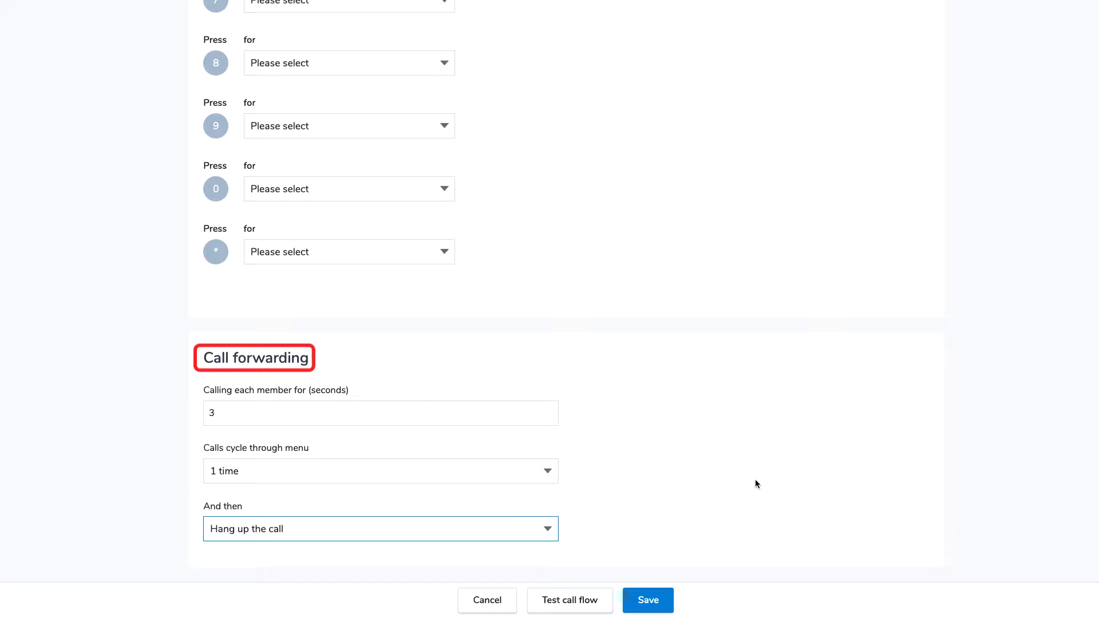
left_click(337, 416)
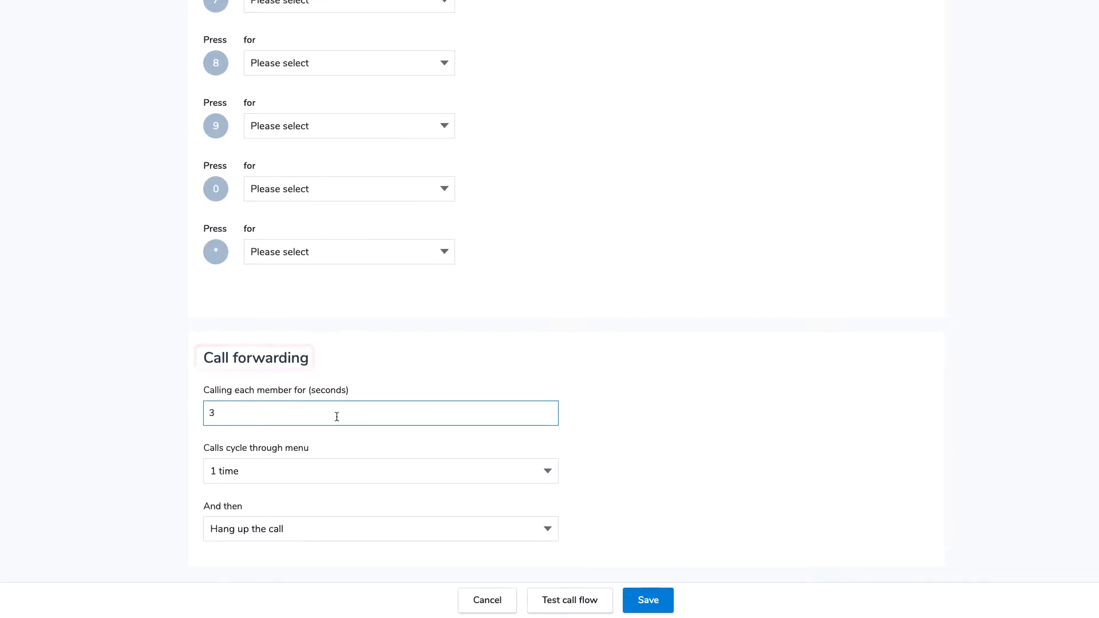
left_click(532, 477)
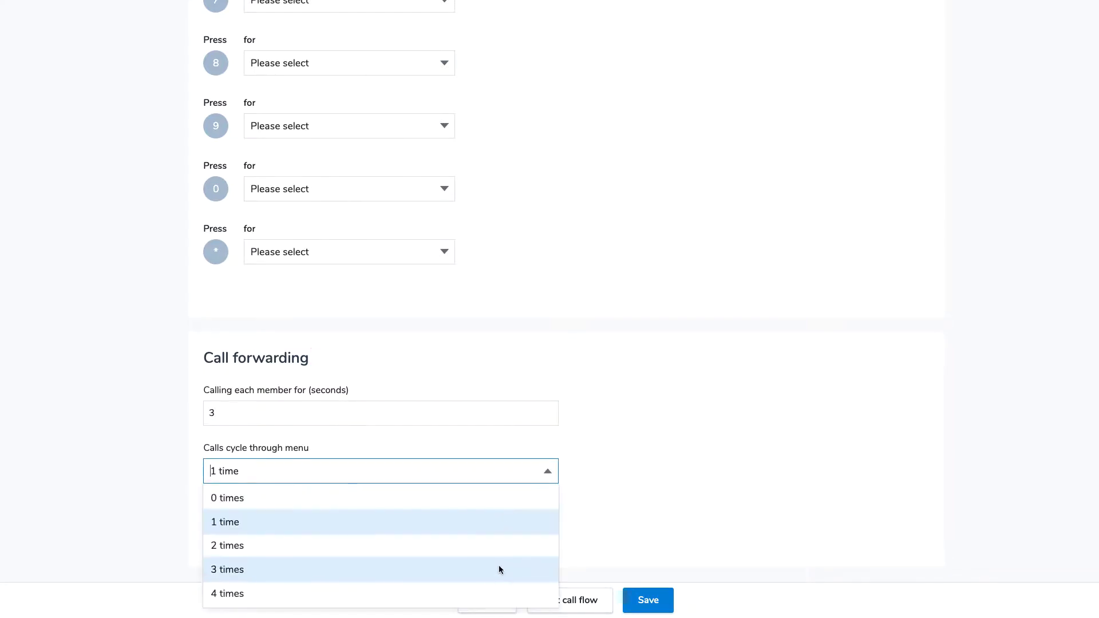
left_click(480, 521)
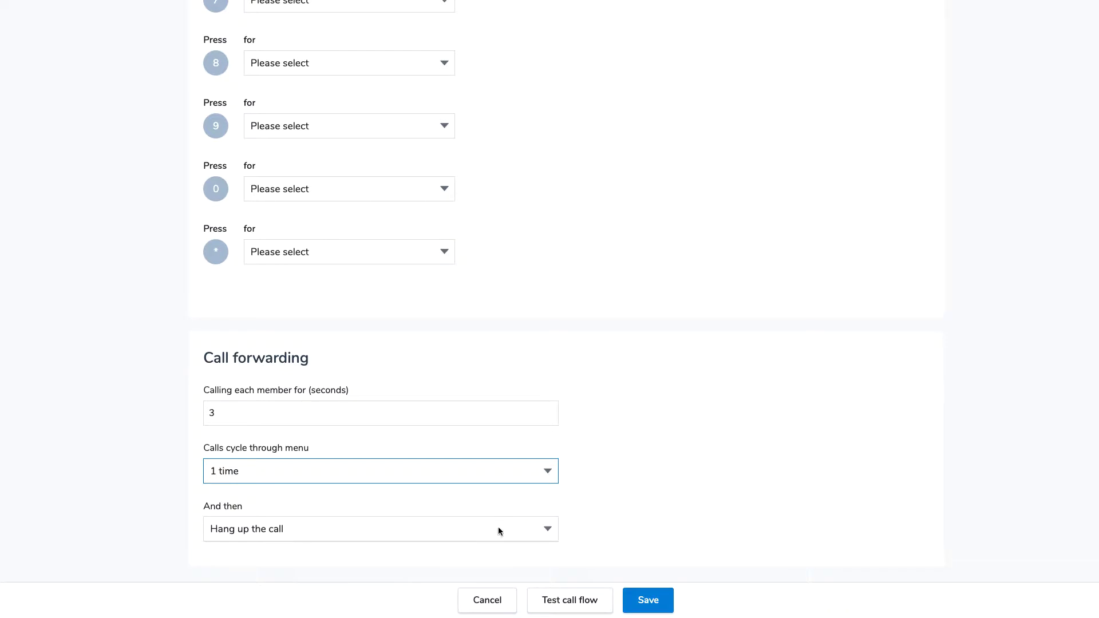
left_click(544, 535)
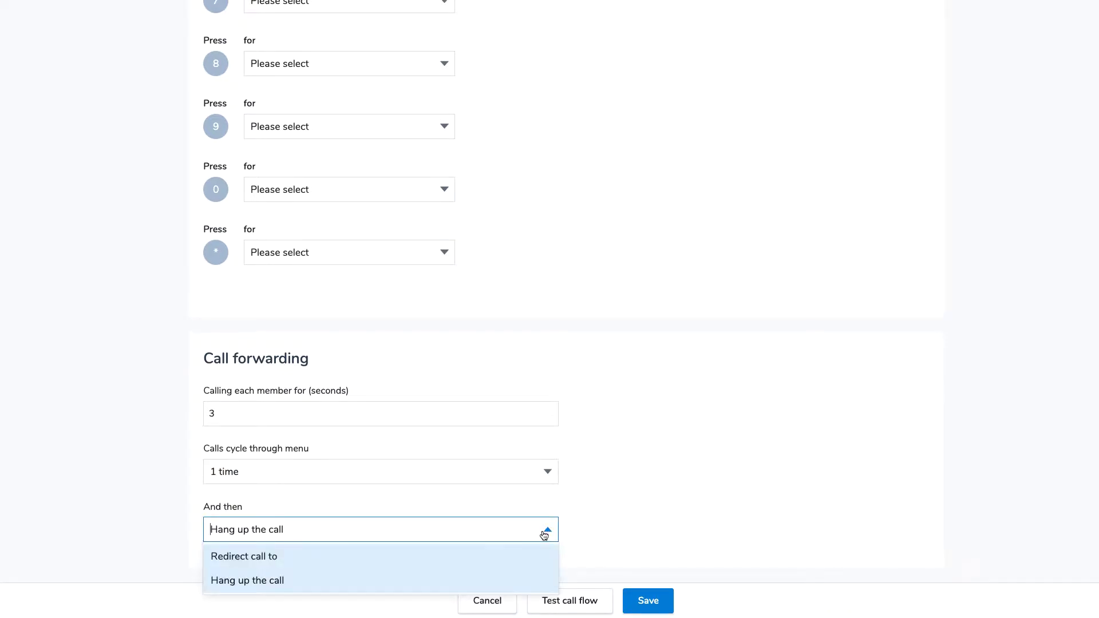
left_click(428, 572)
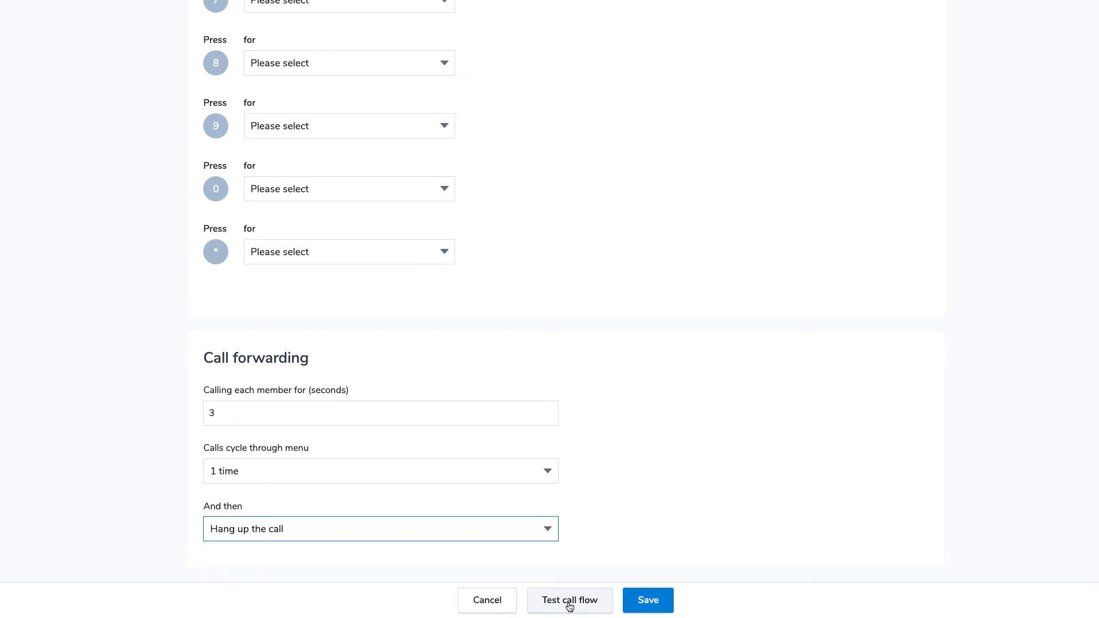
scroll(532, 404, "up", 15)
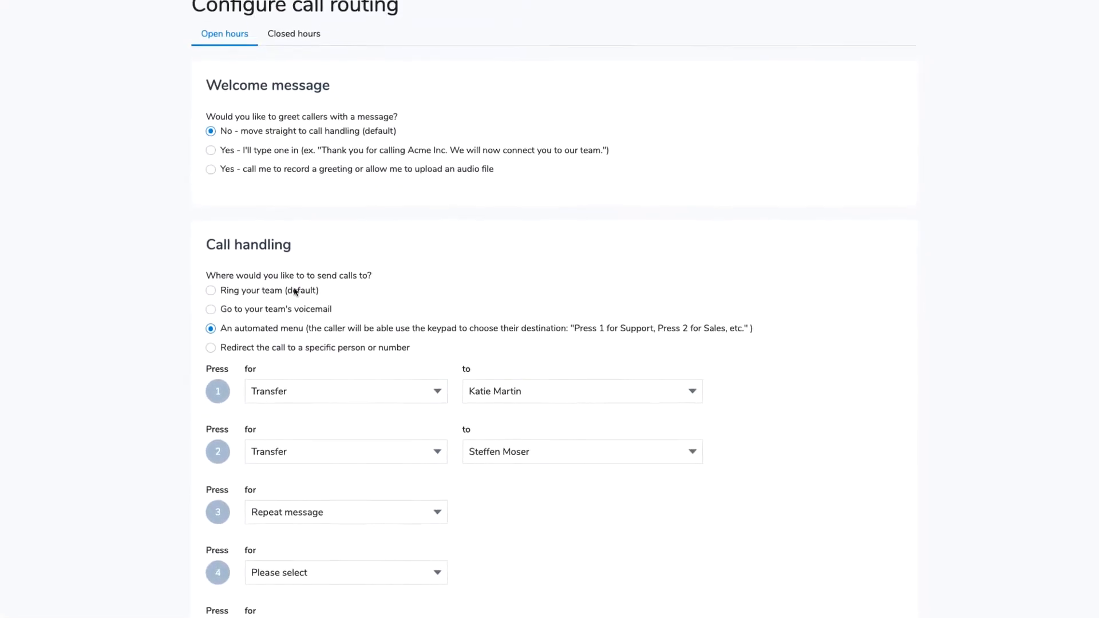
Step: Redirect open-hours calls to the second listed team member, then view the Closed hours settings
left_click(210, 347)
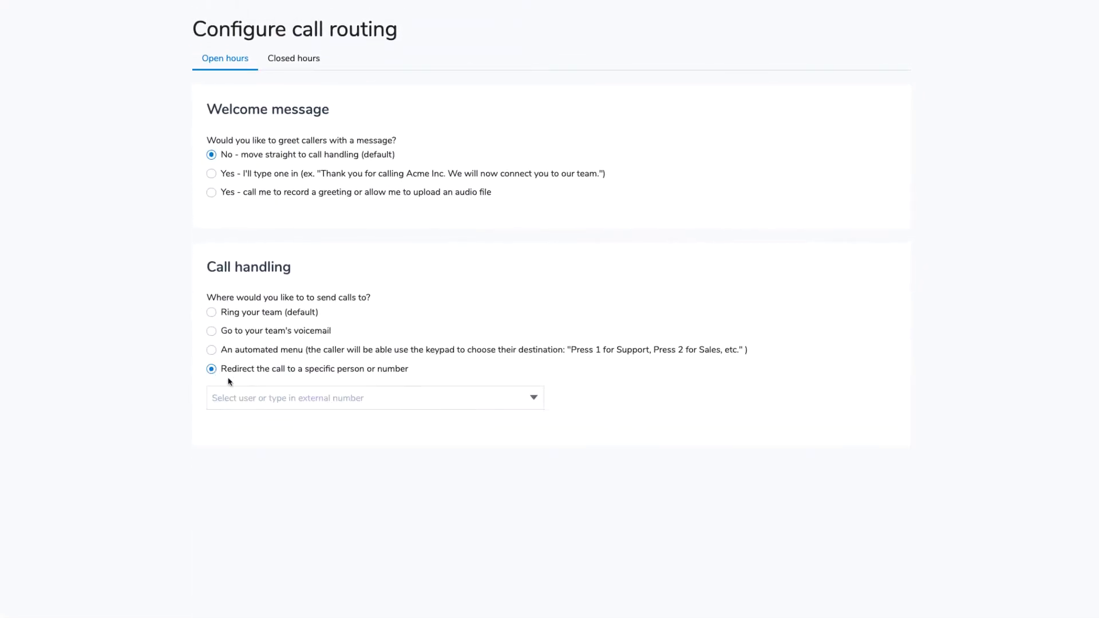
left_click(270, 399)
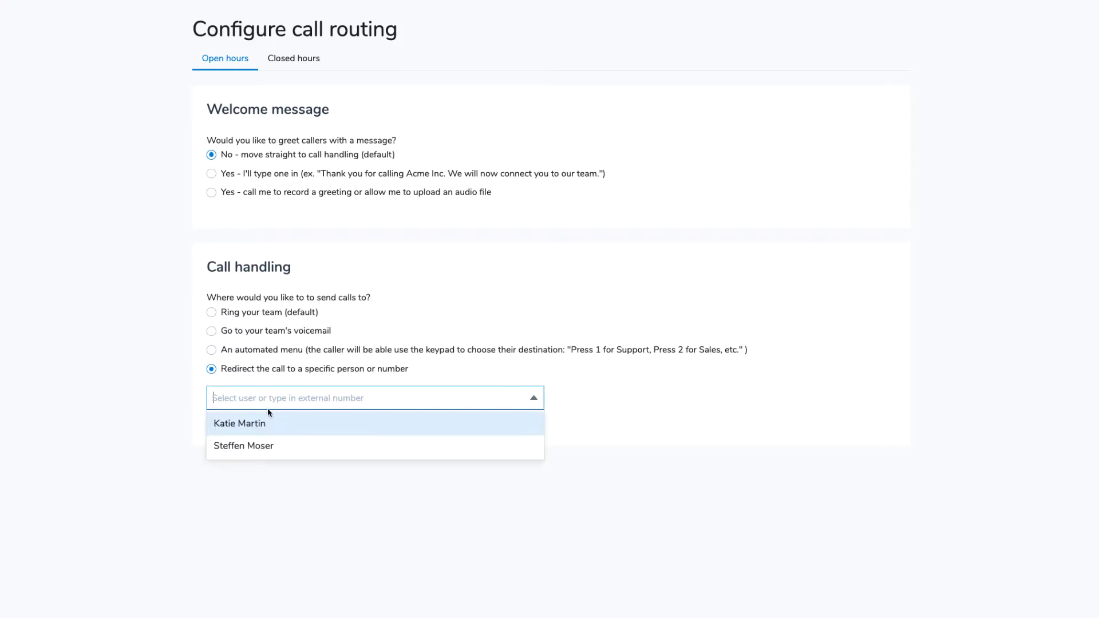
left_click(267, 445)
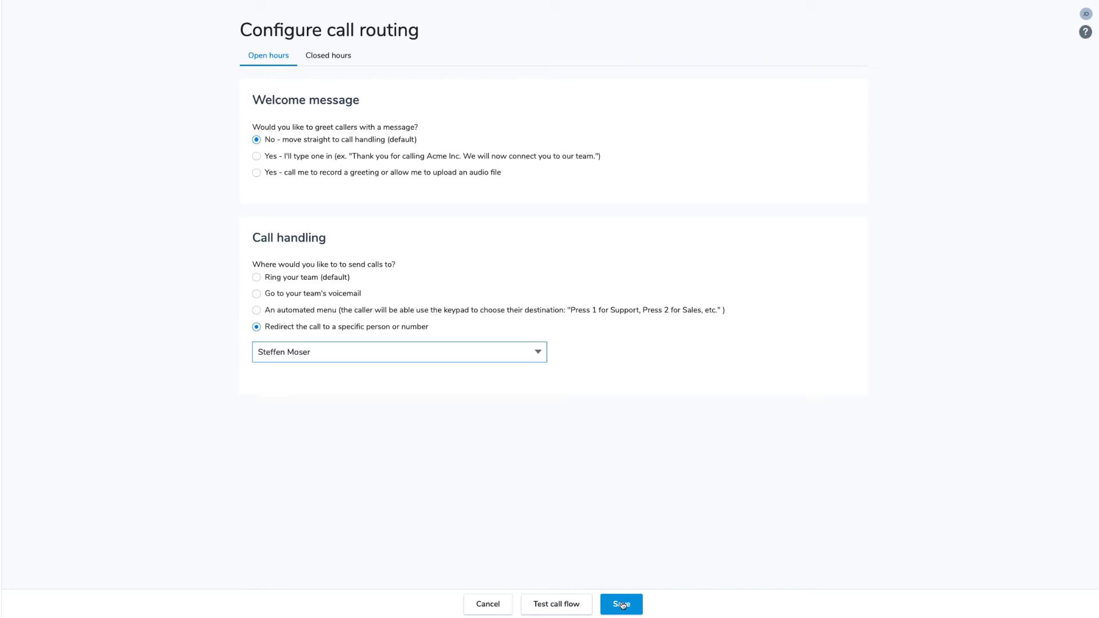
left_click(317, 60)
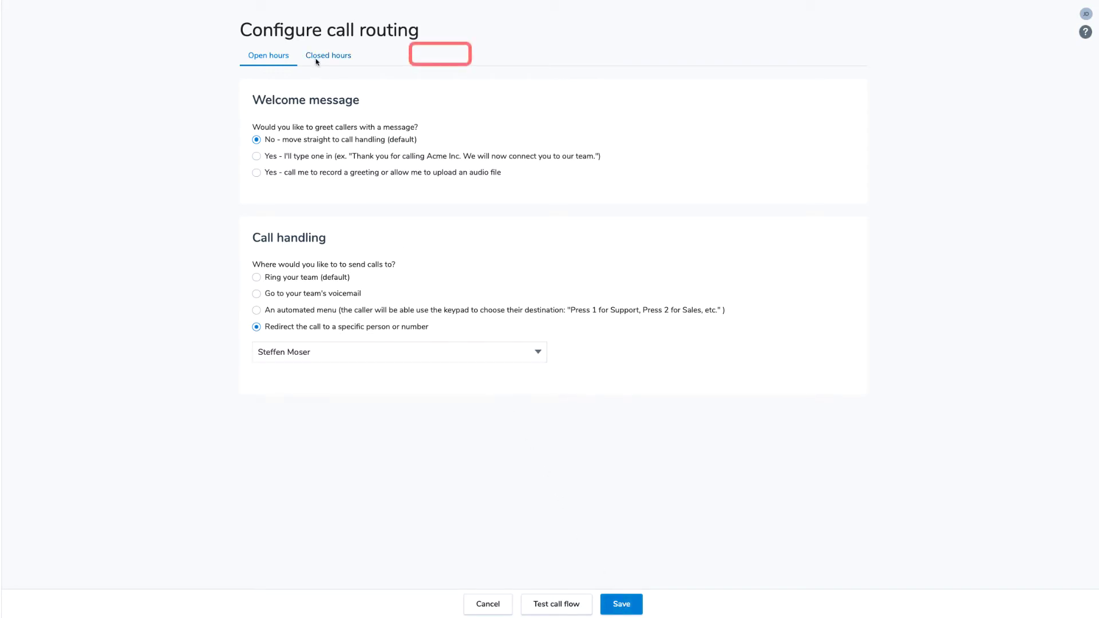